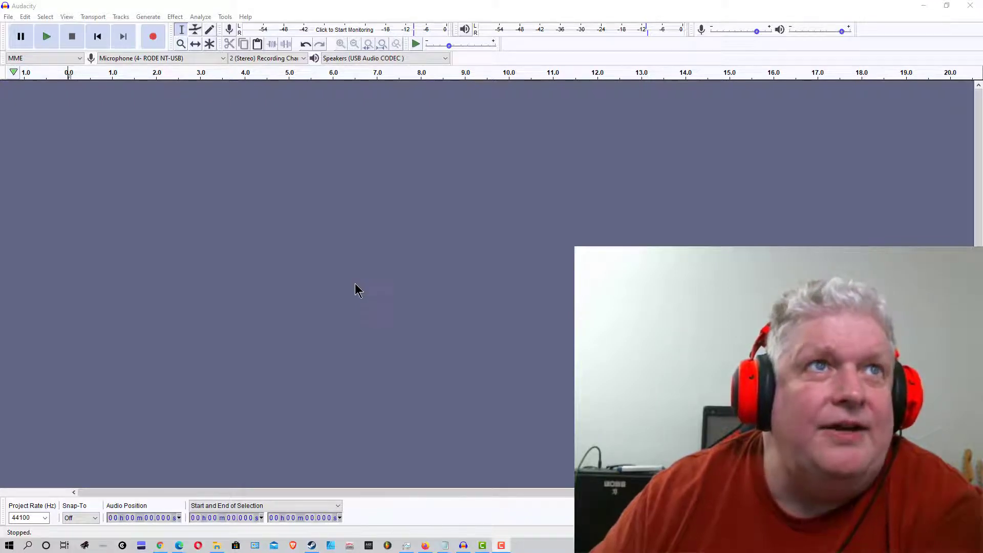
# Record a short sound, delete the silence before and after it, and select the 0.7-second clip.
pyautogui.click(150, 43)
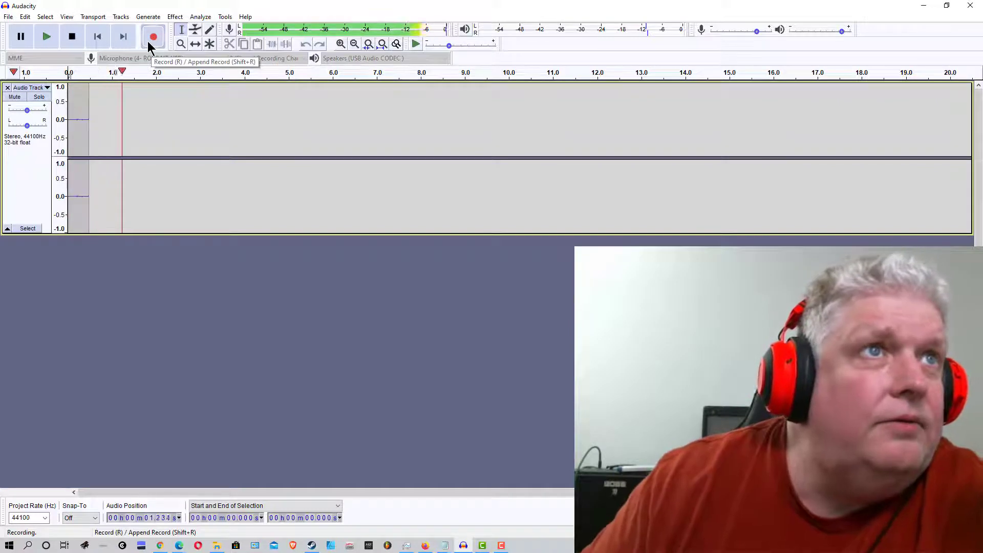
pyautogui.click(73, 38)
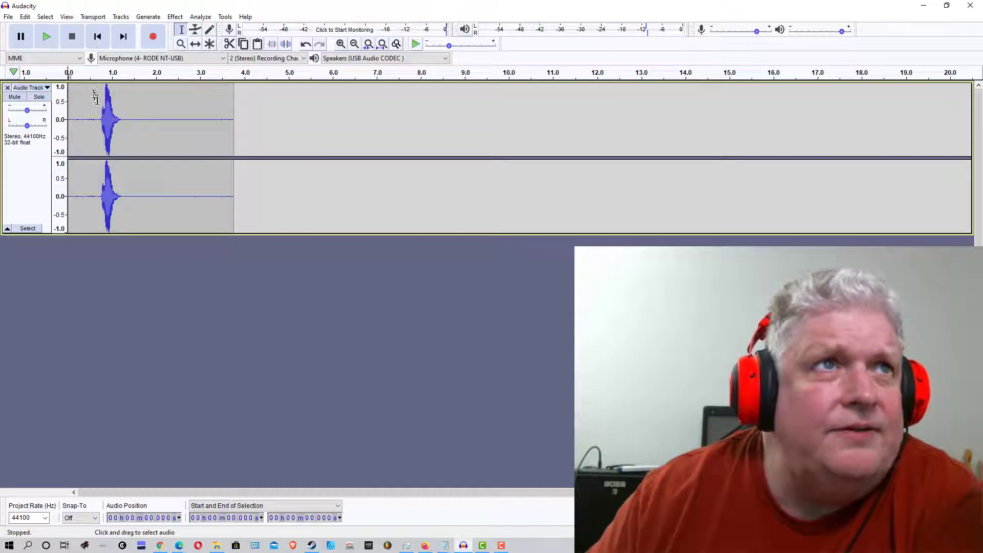
pyautogui.moveTo(97, 101); pyautogui.dragTo(68, 109)
pyautogui.press('Delete')
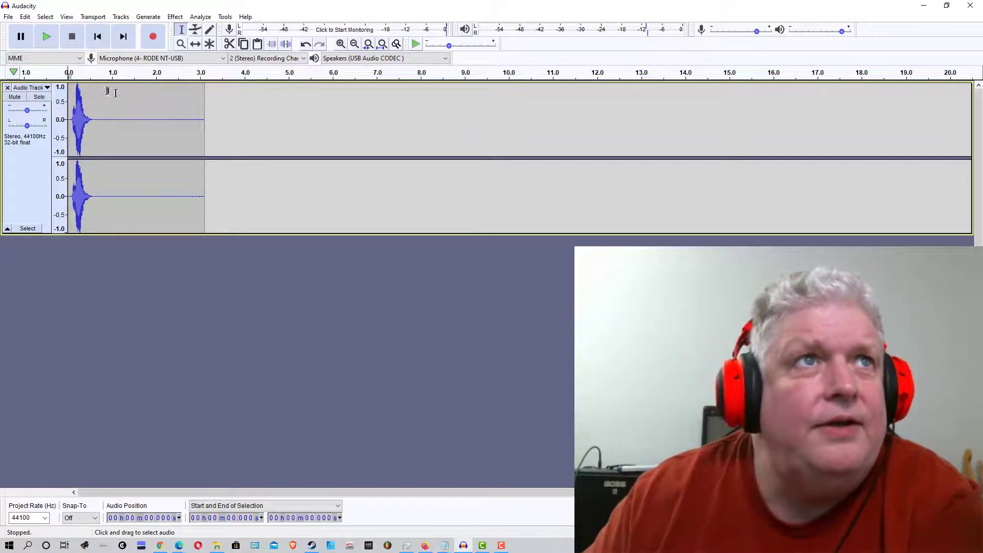
pyautogui.moveTo(97, 86); pyautogui.dragTo(204, 104)
pyautogui.press('Delete')
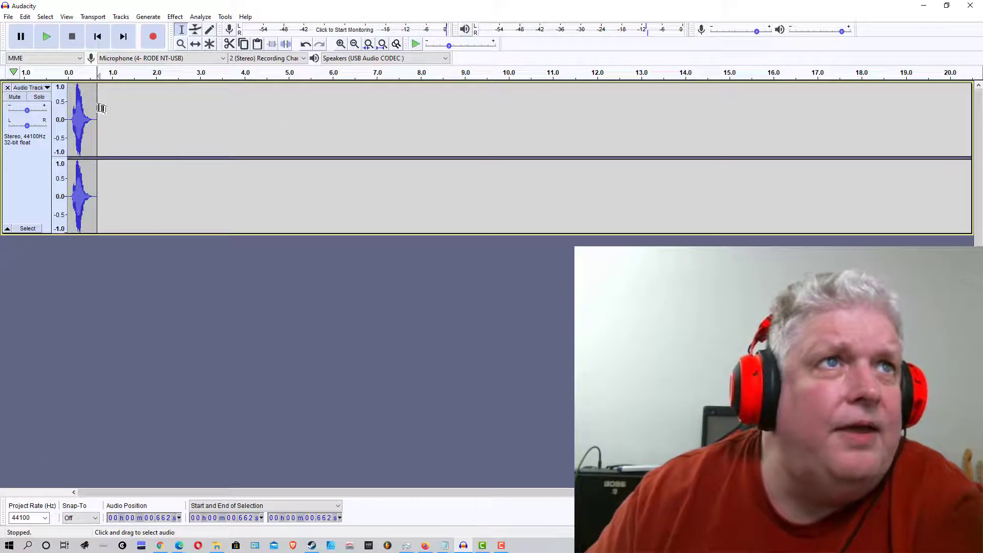
pyautogui.moveTo(100, 106); pyautogui.dragTo(68, 105)
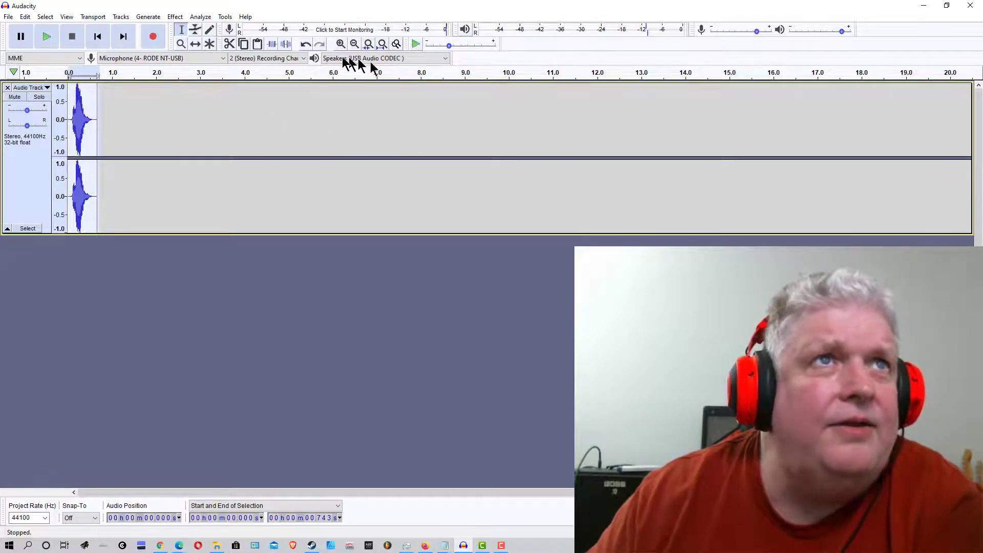
# Apply Paulstretch with Stretch Factor 10, lengthening the clip to about 6.6 seconds.
pyautogui.click(176, 21)
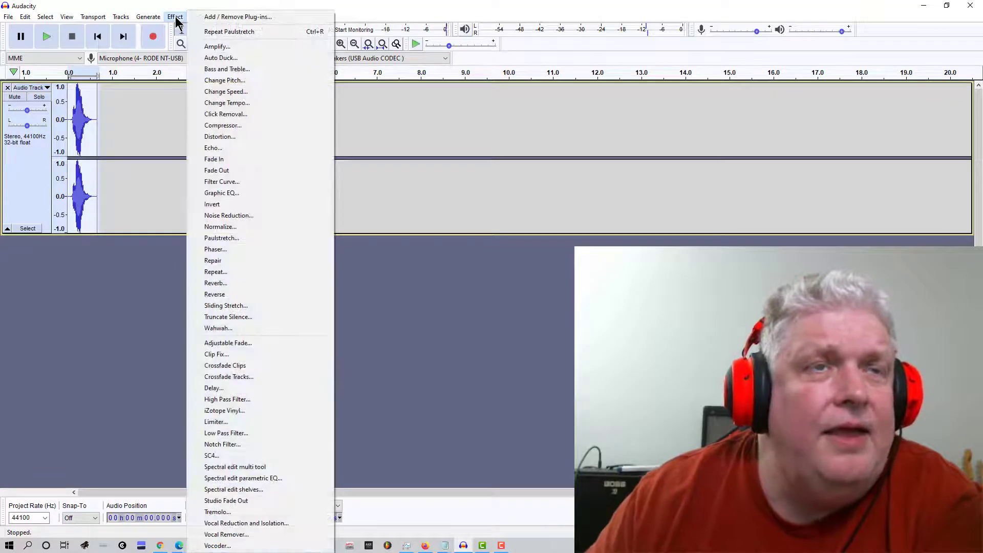
pyautogui.click(253, 239)
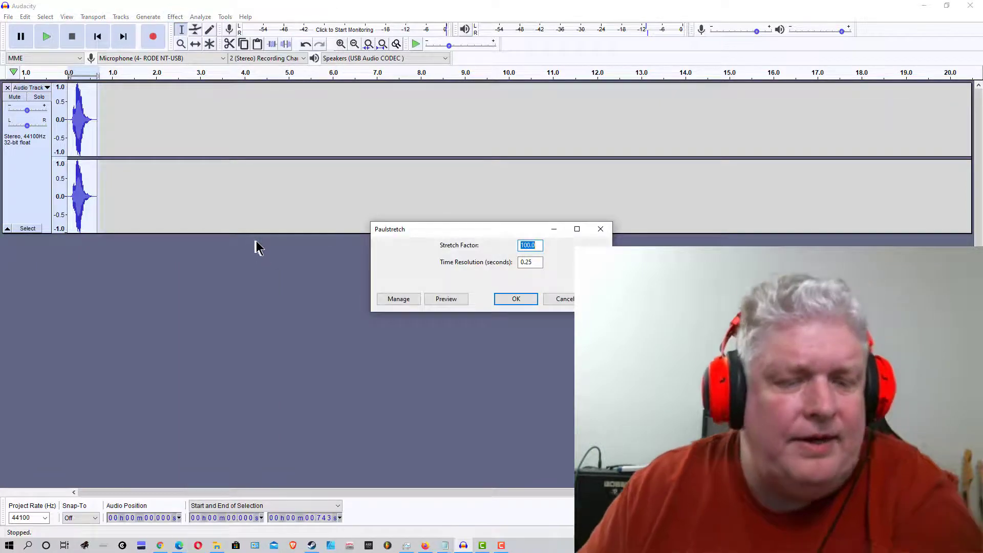
pyautogui.write('10')
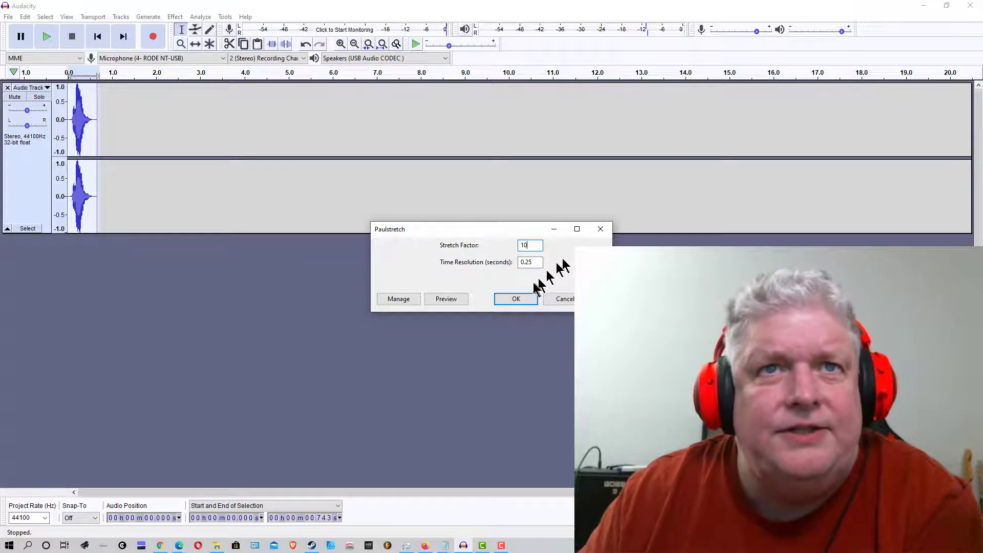
pyautogui.click(509, 299)
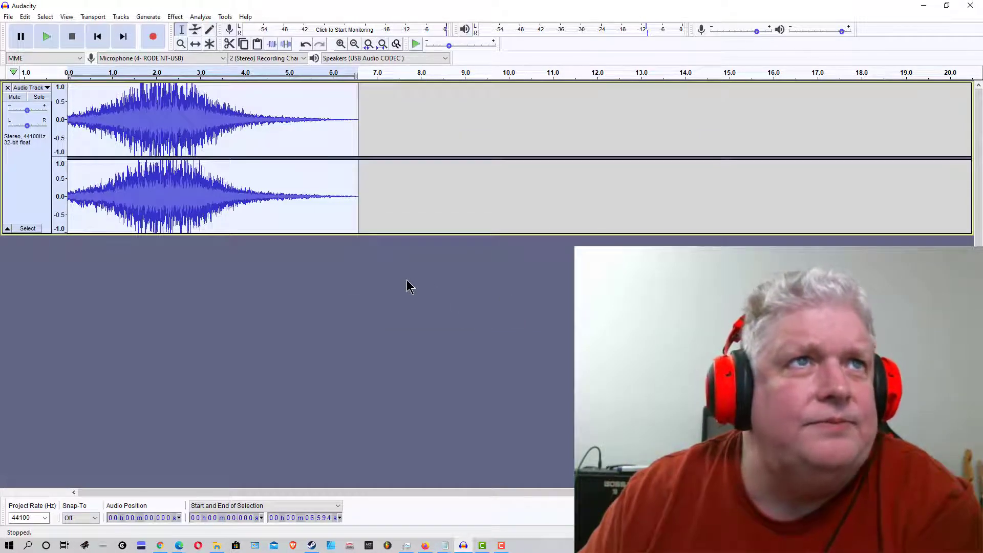
pyautogui.click(47, 40)
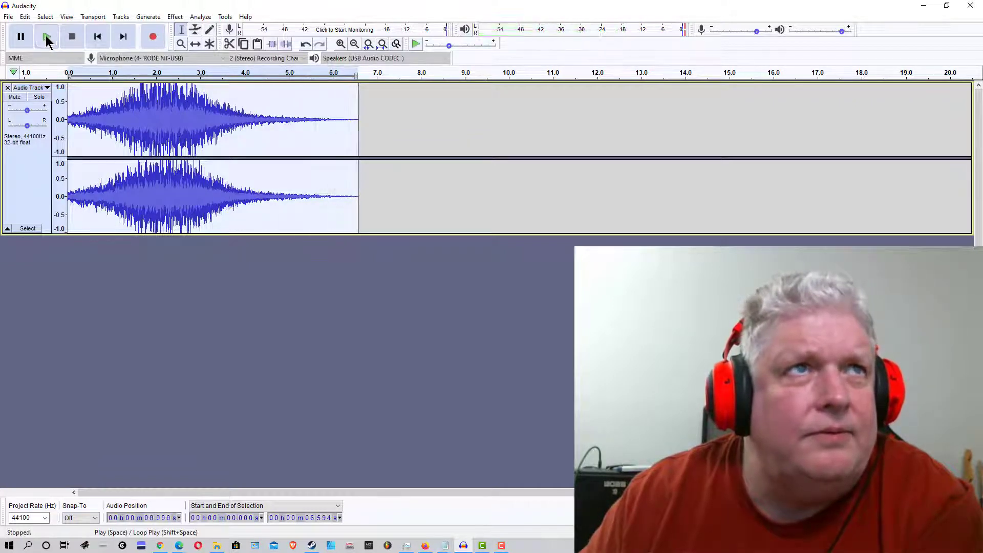
pyautogui.click(47, 36)
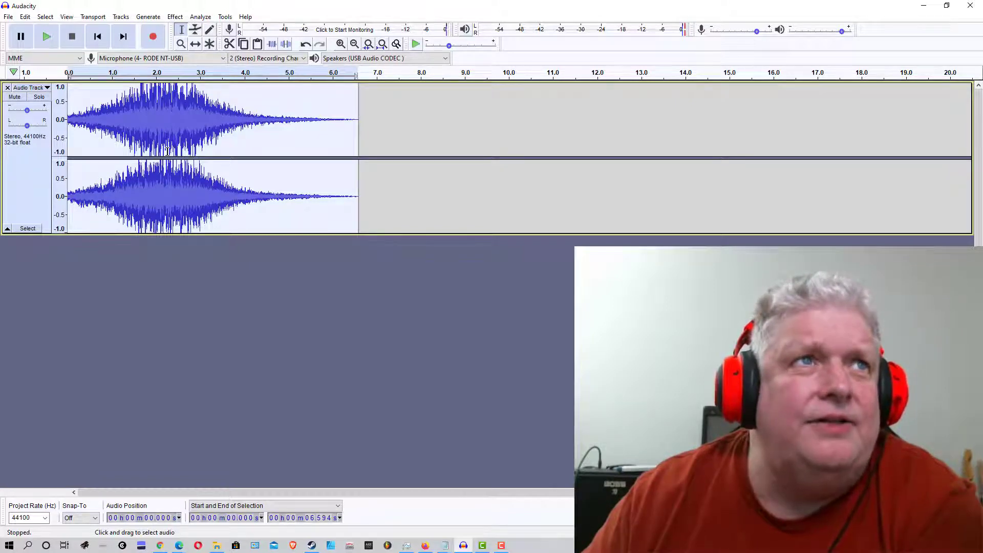
# Undo the Paulstretch and play back the original short clip.
pyautogui.click(28, 19)
pyautogui.click(28, 30)
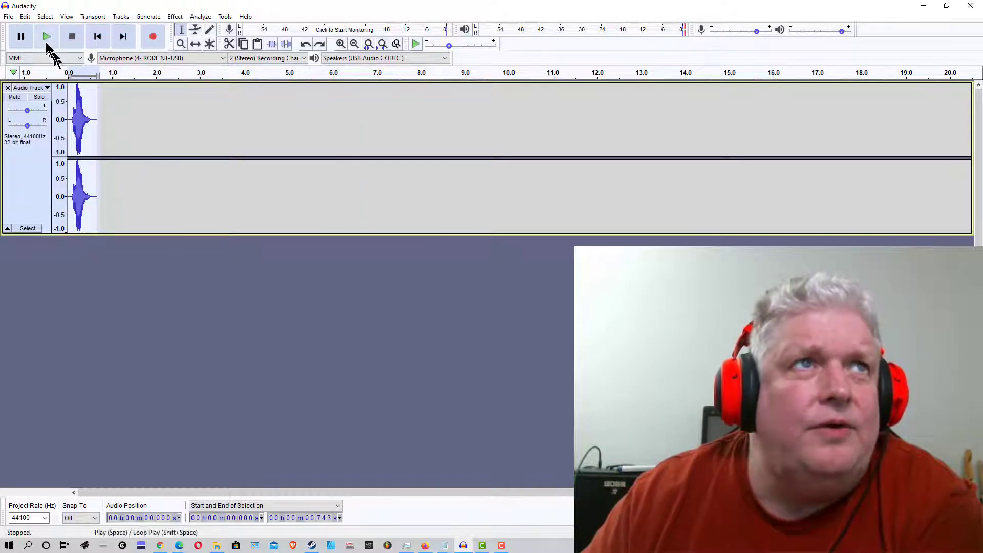
pyautogui.click(46, 37)
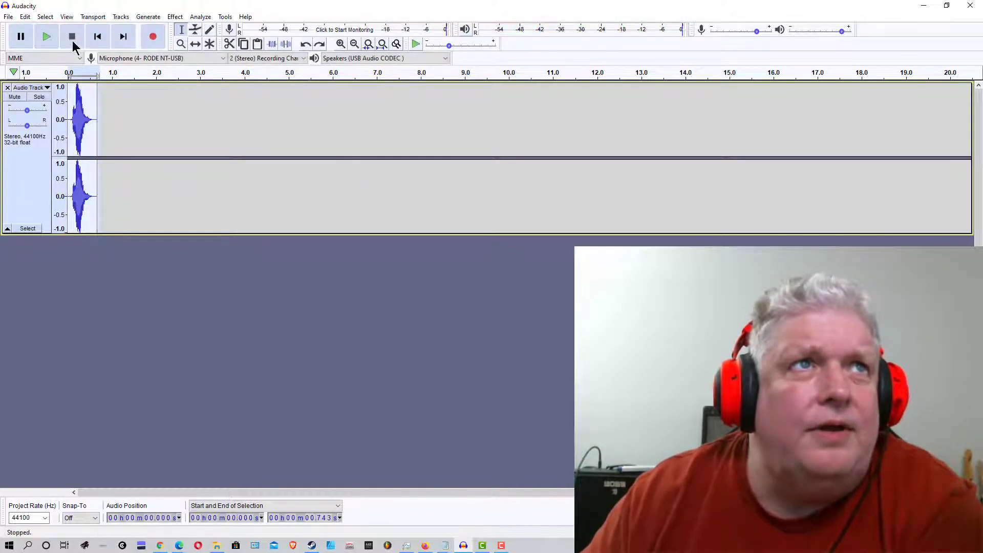
# Re-apply Paulstretch at Stretch Factor 100, producing a drone about 66 seconds long.
pyautogui.click(175, 17)
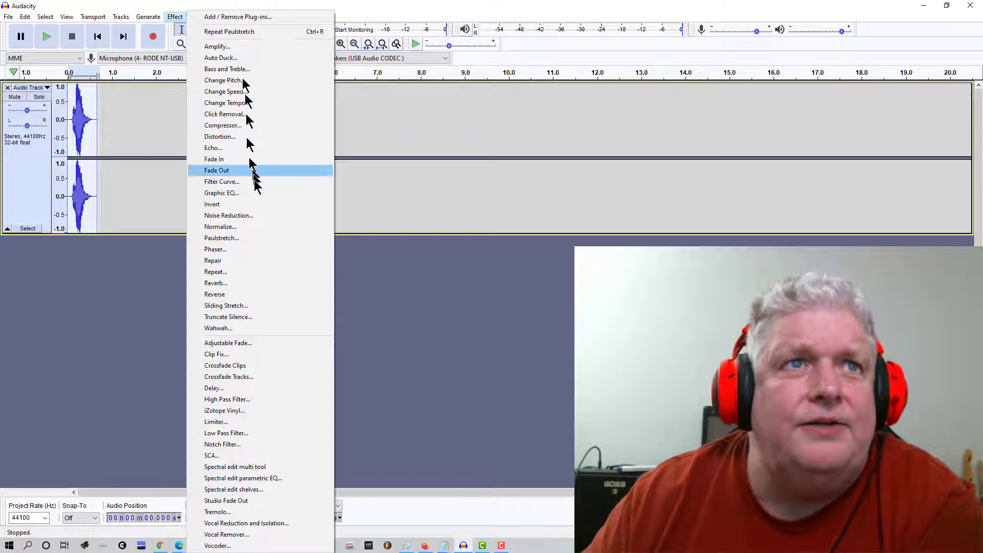
pyautogui.click(266, 238)
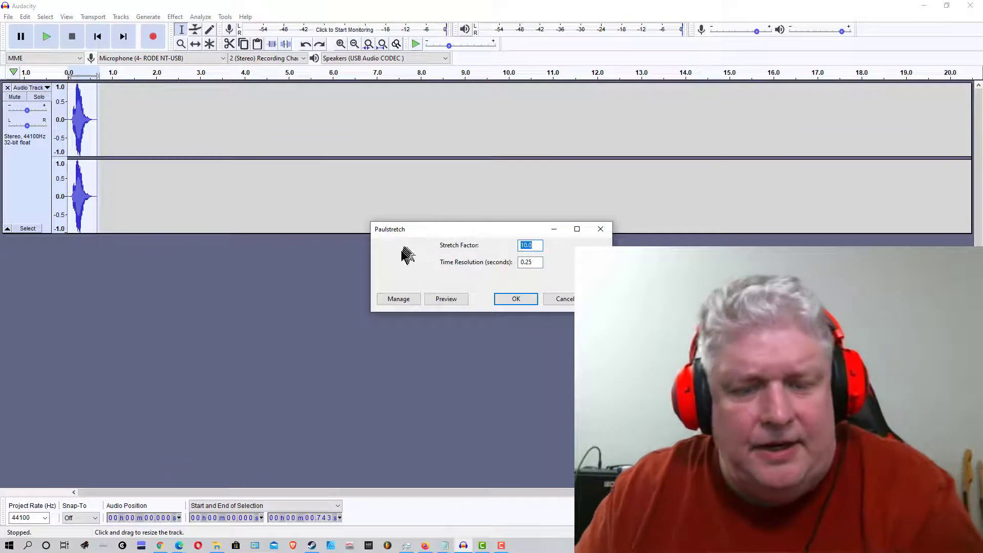
pyautogui.write('100')
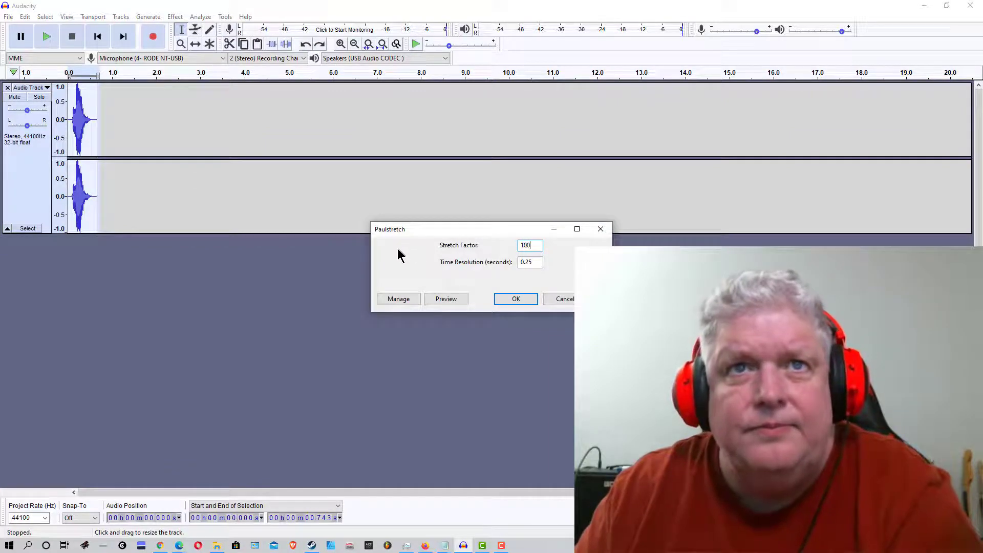
pyautogui.click(519, 301)
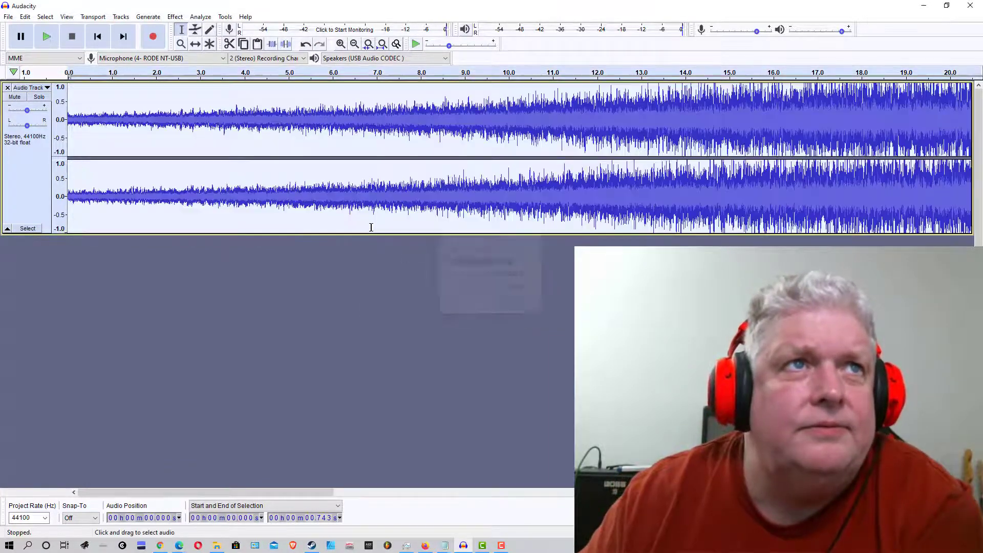
pyautogui.click(47, 38)
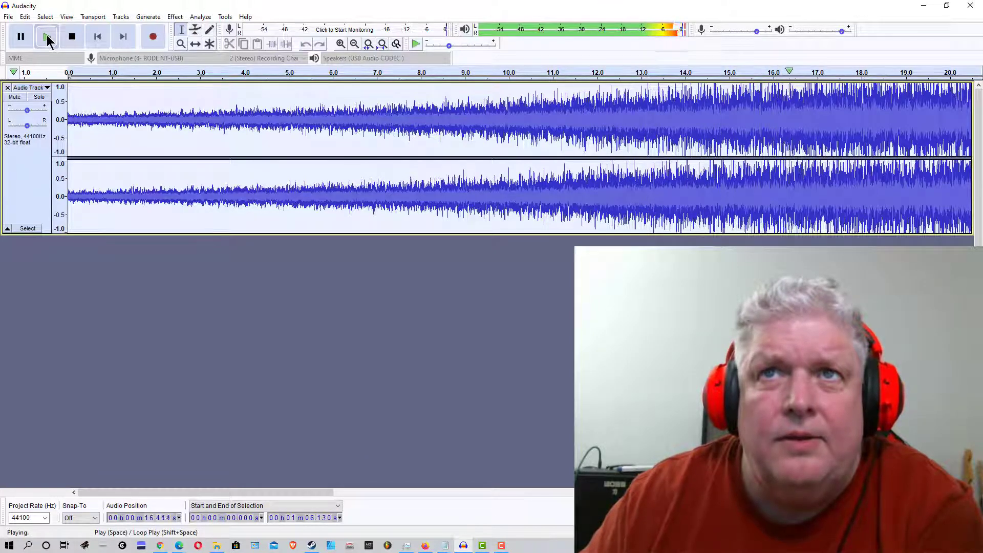
pyautogui.click(73, 37)
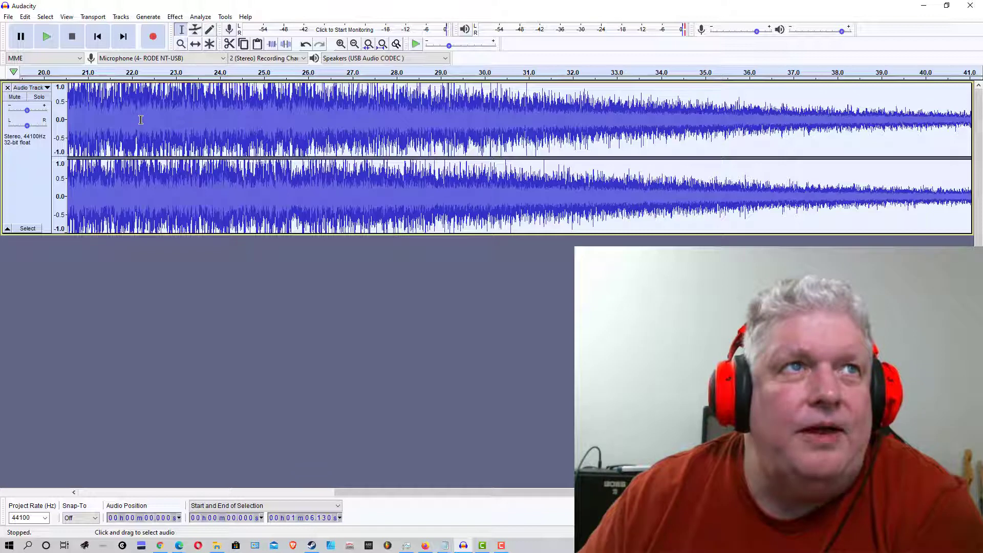
# Close the stretched drone track, leaving the project empty.
pyautogui.click(8, 89)
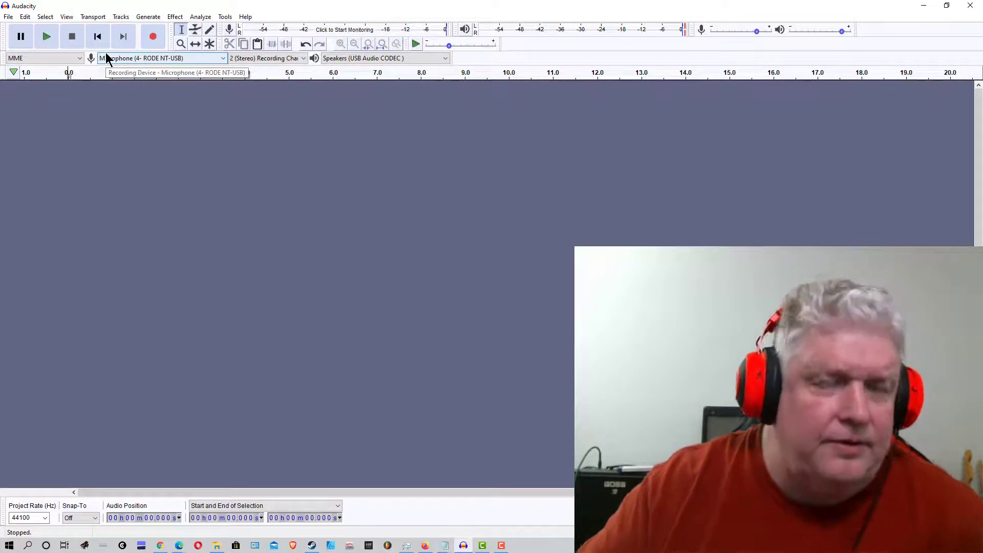
# Start recording a new track of repeated chime strikes.
pyautogui.click(153, 39)
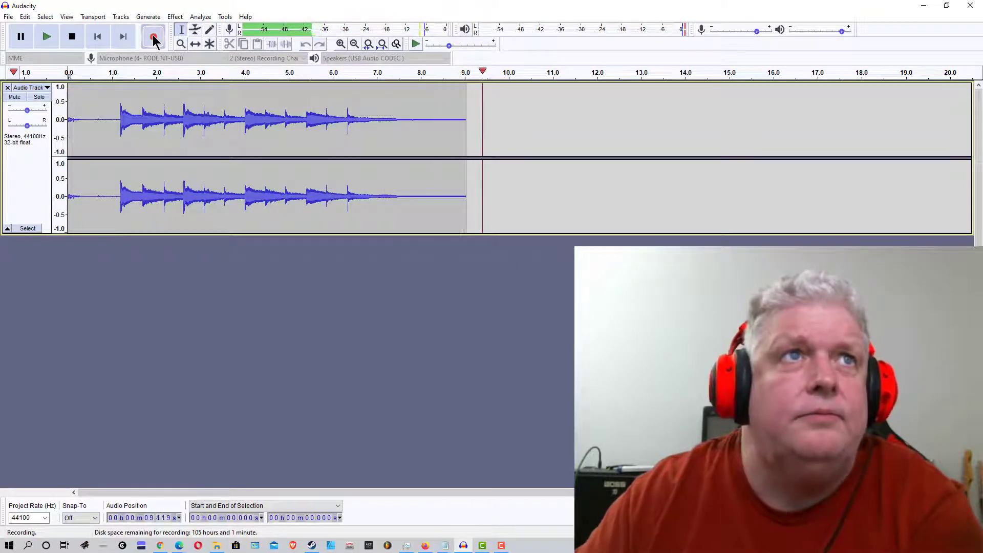
# Stop recording and trim the chimes to about 6.1 seconds, removing lead-in silence and fading tail.
pyautogui.click(72, 37)
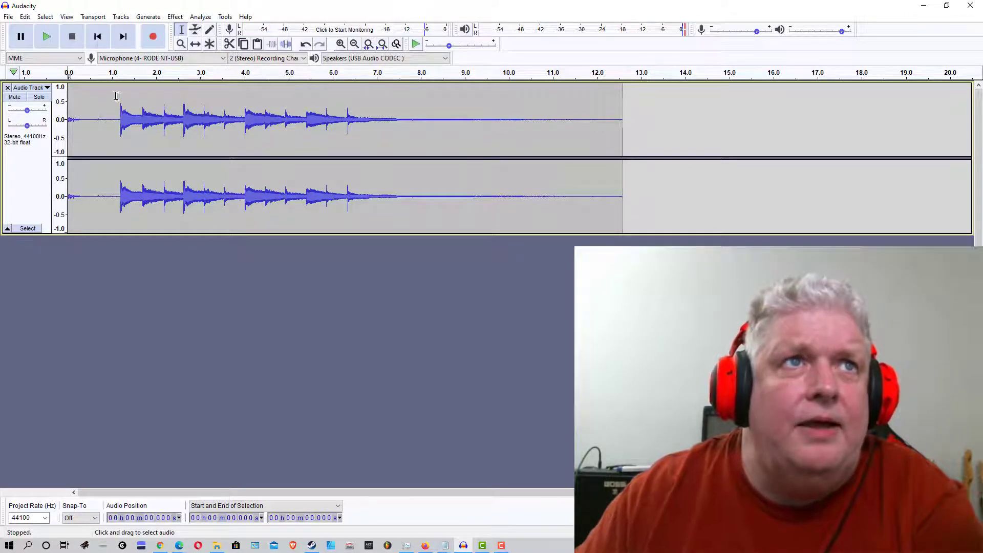
pyautogui.moveTo(116, 96); pyautogui.dragTo(73, 96)
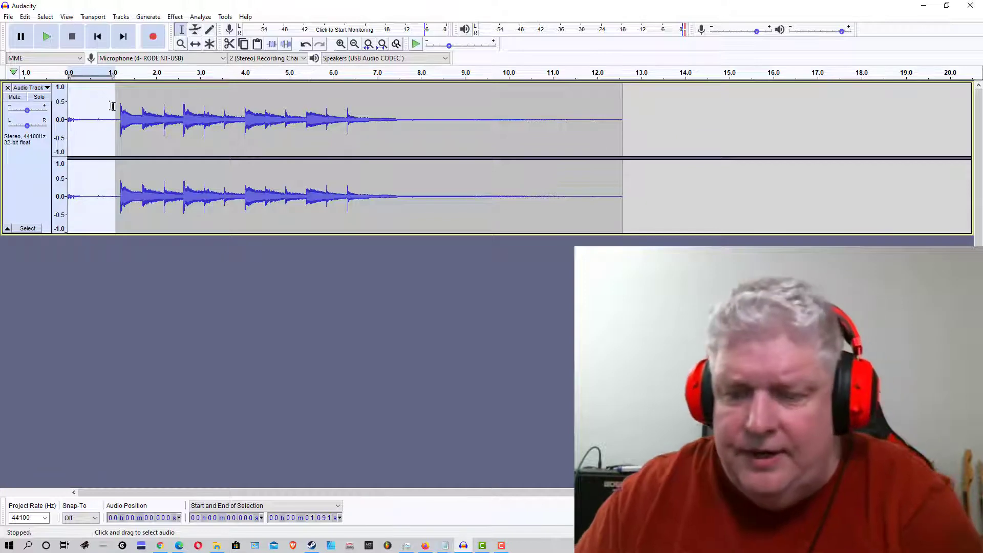
pyautogui.press('Delete')
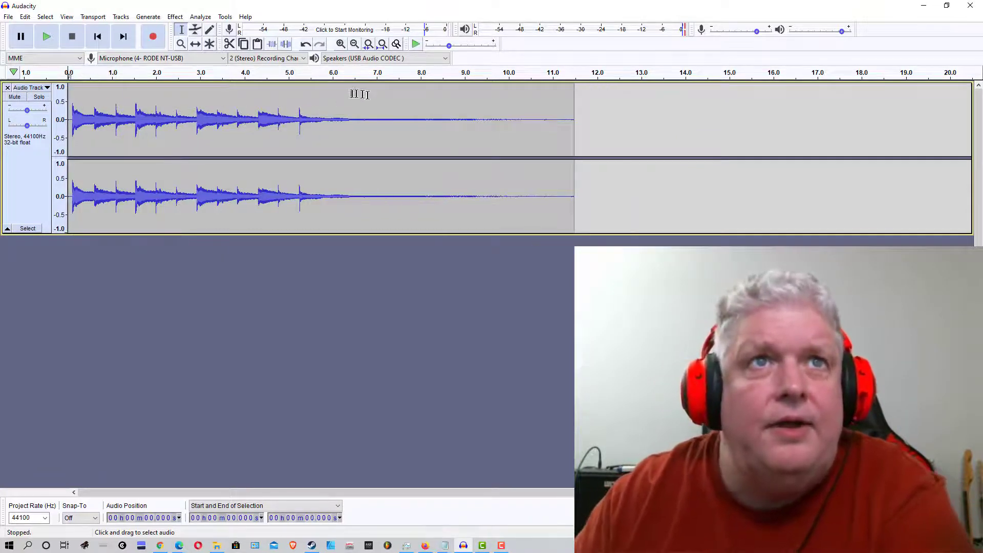
pyautogui.moveTo(337, 86); pyautogui.dragTo(570, 124)
pyautogui.press('Delete')
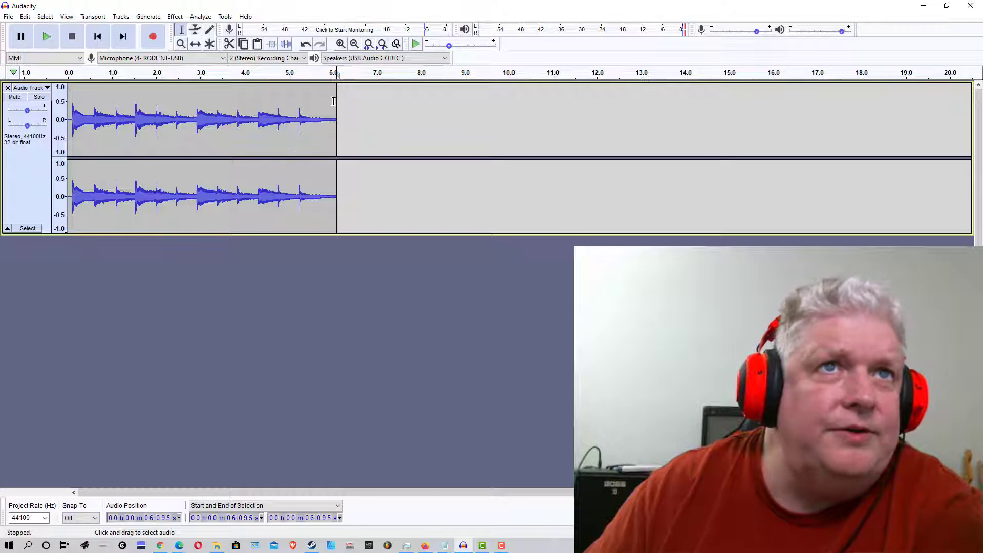
pyautogui.moveTo(338, 100); pyautogui.dragTo(66, 100)
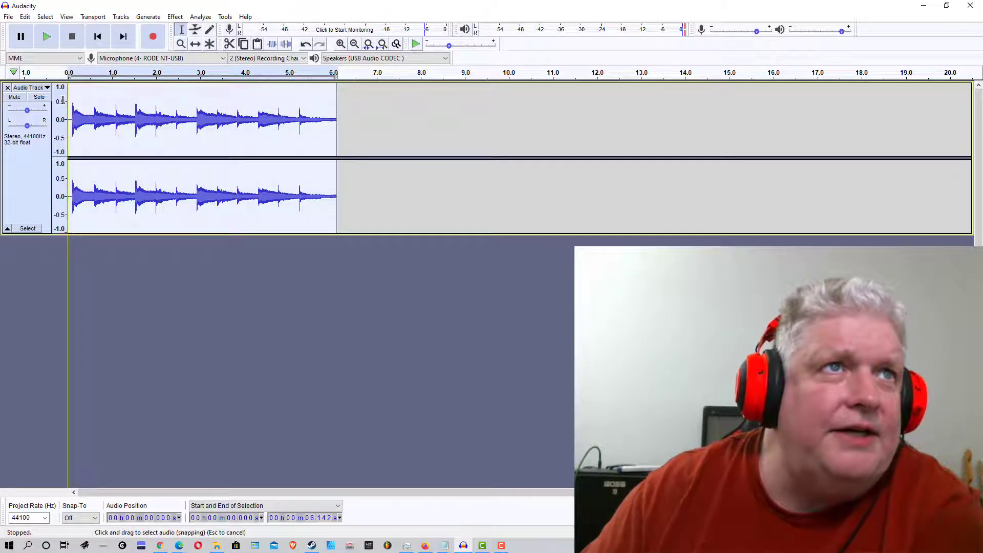
# Stretch the chime clip with Paulstretch at factor 10 into a roughly 61-second drone.
pyautogui.click(175, 17)
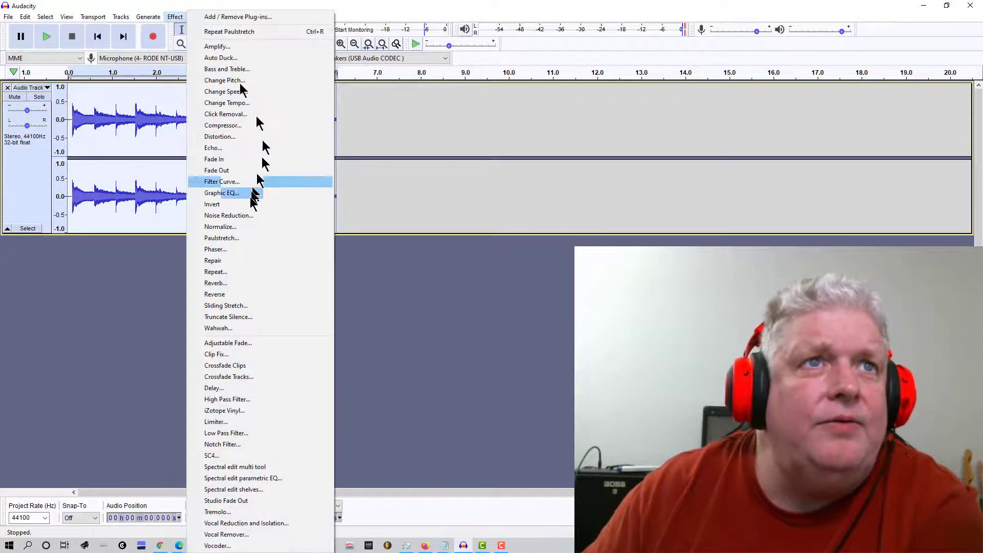
pyautogui.click(238, 239)
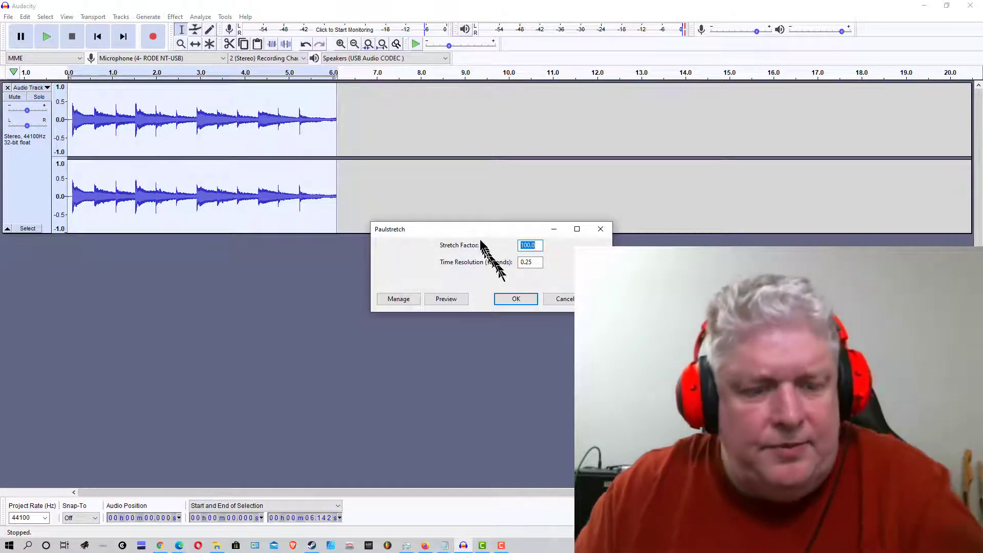
pyautogui.write('10')
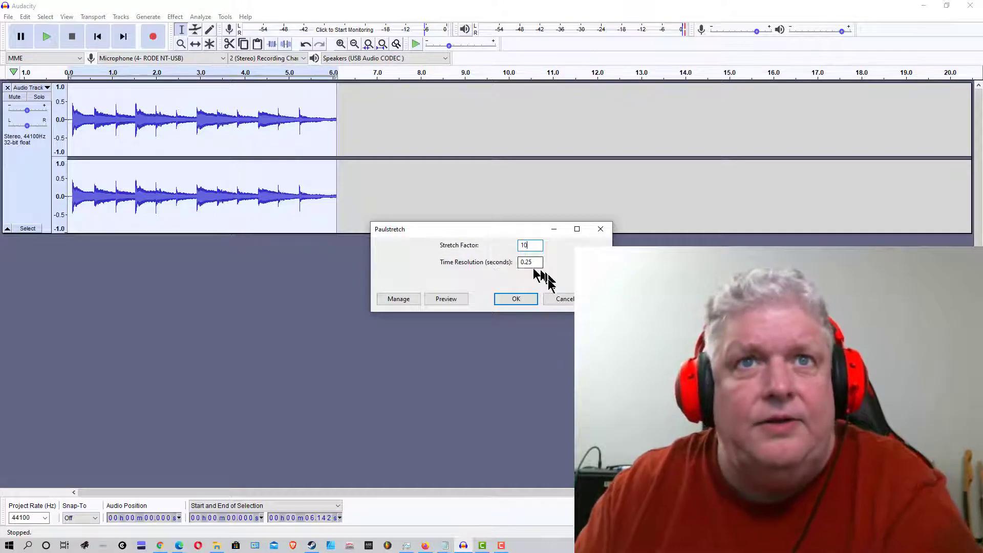
pyautogui.click(526, 300)
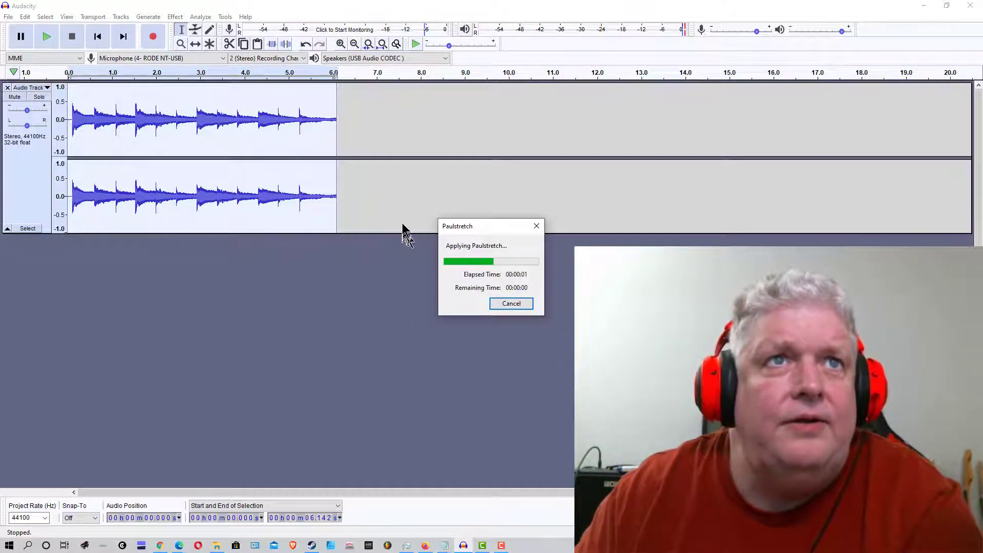
pyautogui.click(46, 39)
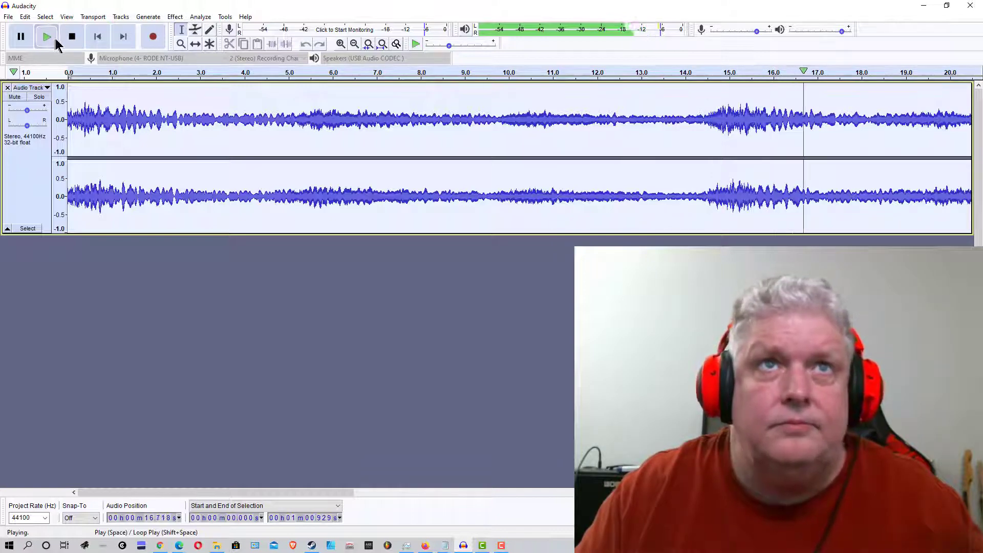
pyautogui.click(72, 36)
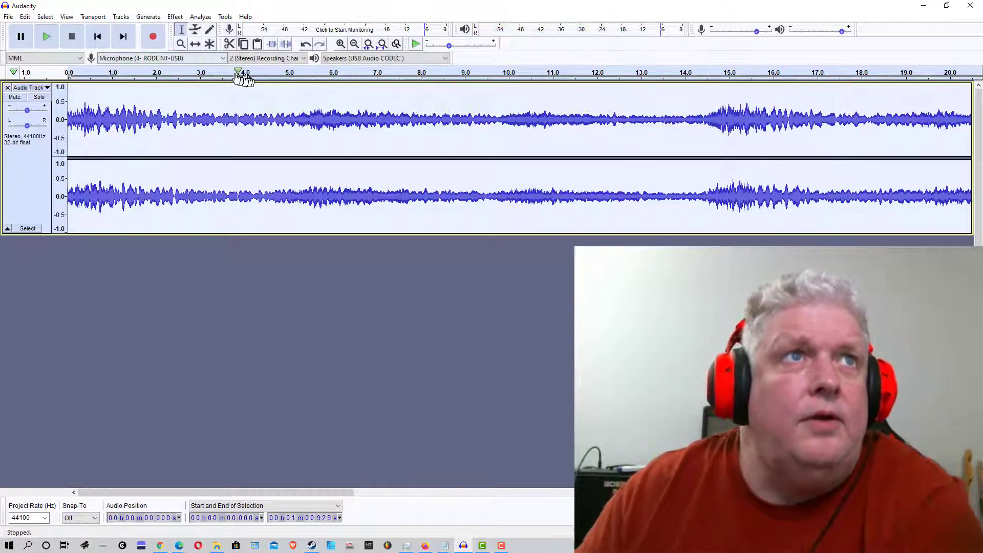
# Undo the tenfold stretch and re-apply Paulstretch at factor 100, giving a 609-second chime drone.
pyautogui.click(29, 17)
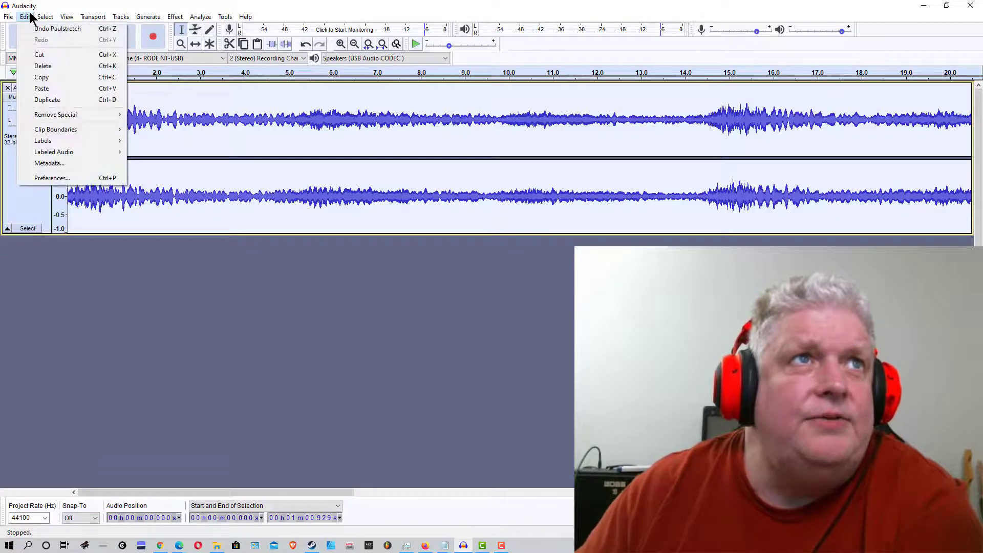
pyautogui.click(33, 29)
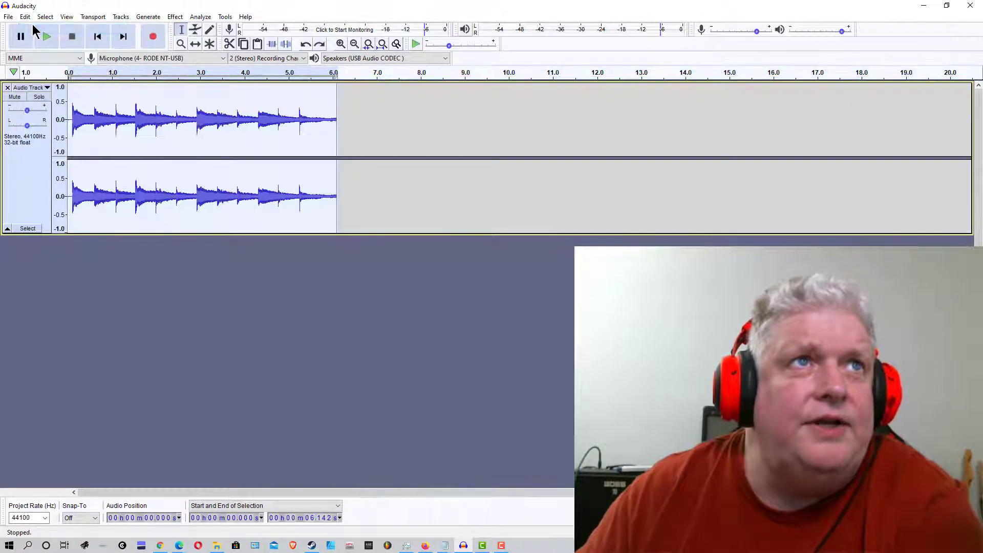
pyautogui.click(180, 18)
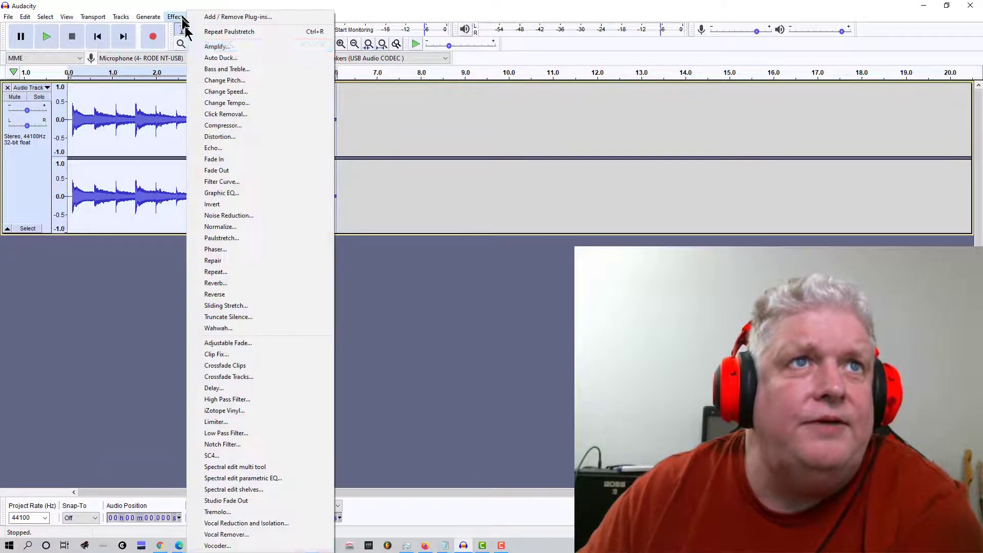
pyautogui.click(245, 237)
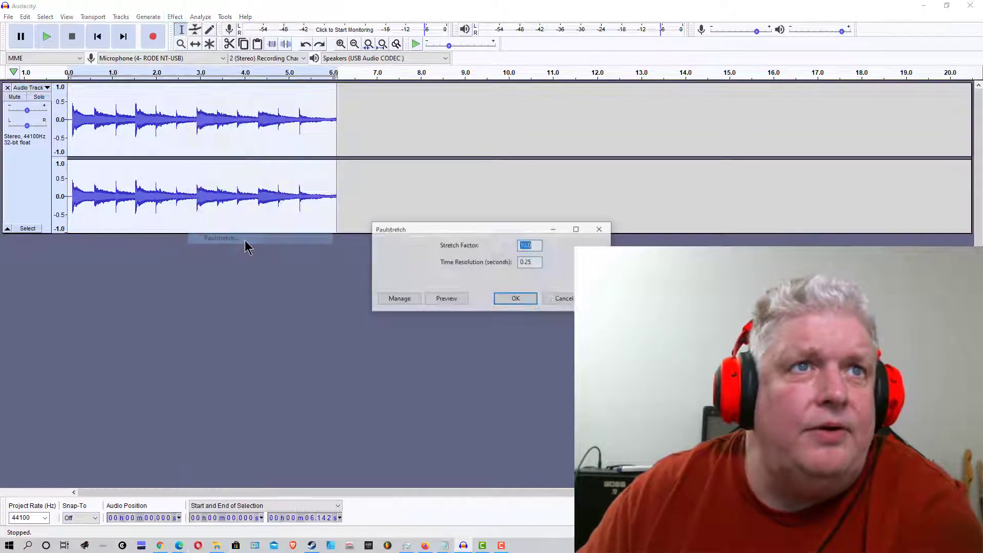
pyautogui.write('1')
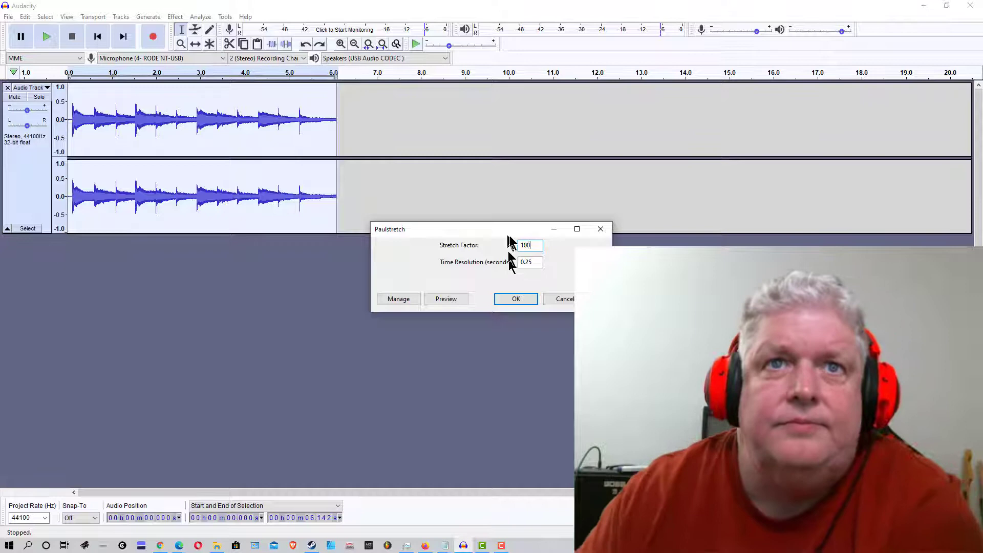
pyautogui.click(517, 299)
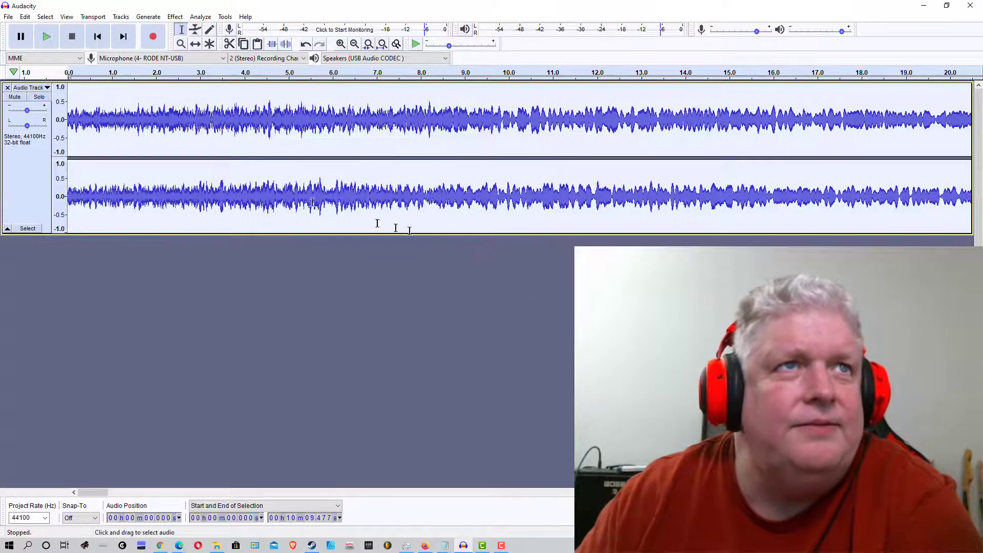
pyautogui.click(45, 37)
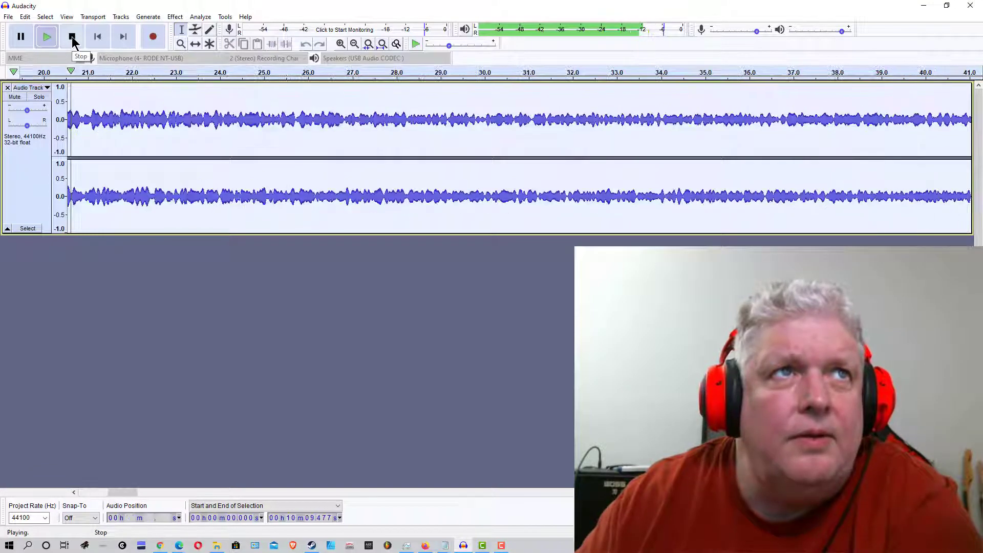
pyautogui.click(72, 37)
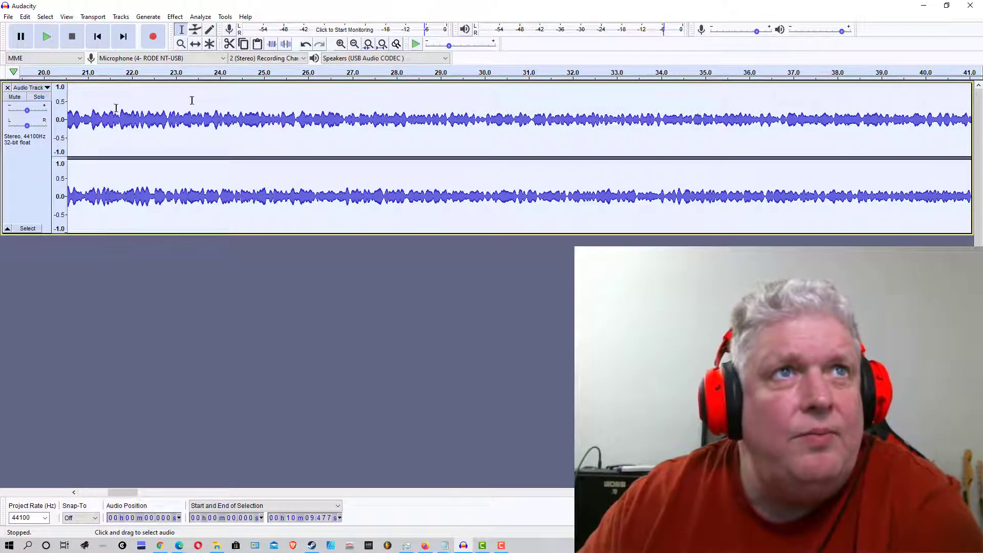
# Remove the chime drone track and record a new sound.
pyautogui.click(8, 88)
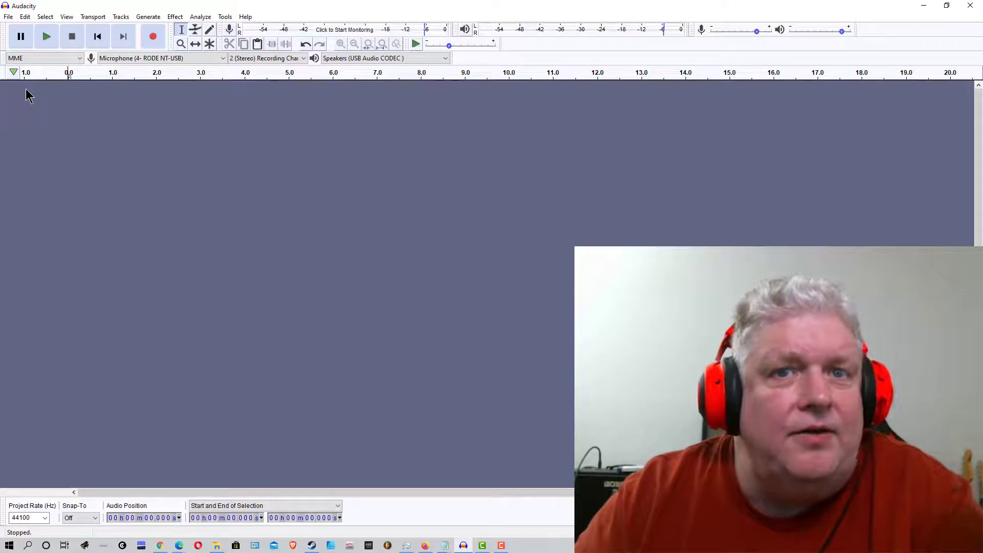
pyautogui.click(153, 37)
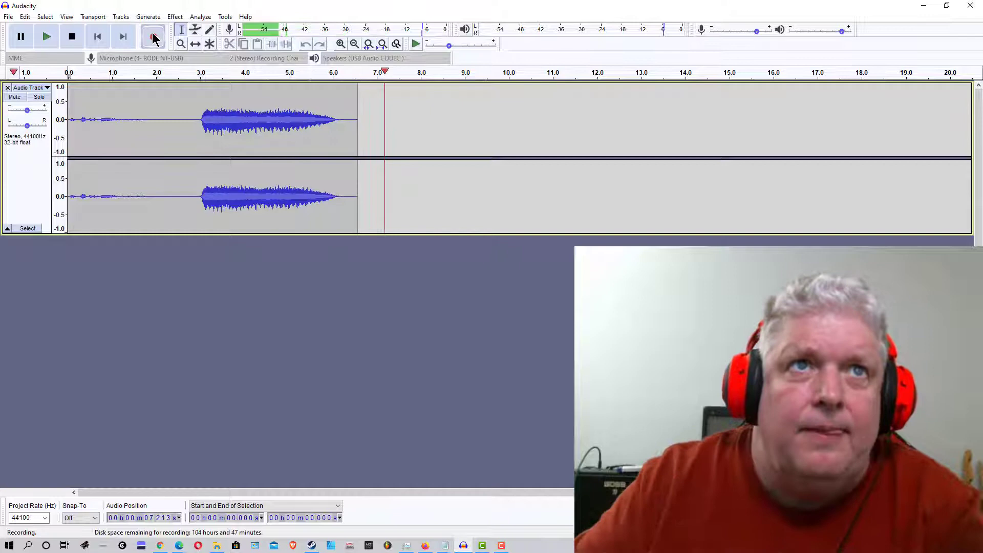
pyautogui.click(81, 36)
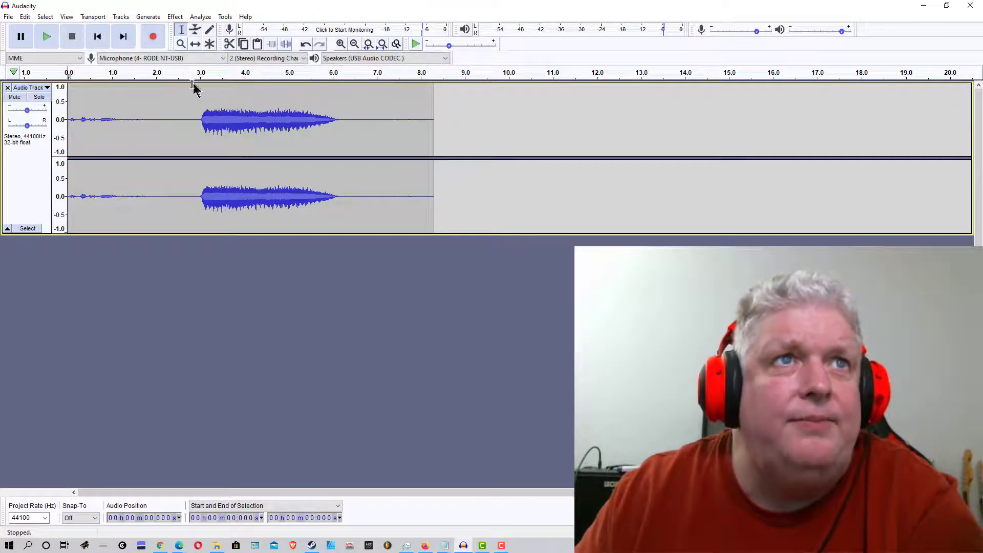
# Delete the noisy lead-in and silent tail, then select the remaining 3.3-second note.
pyautogui.moveTo(193, 93); pyautogui.dragTo(65, 98)
pyautogui.press('Delete')
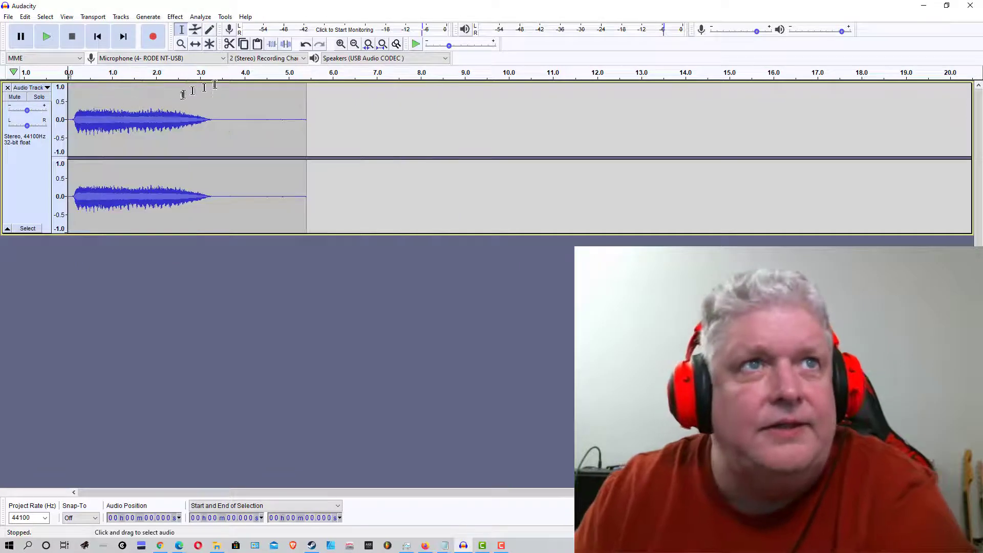
pyautogui.moveTo(211, 94); pyautogui.dragTo(301, 99)
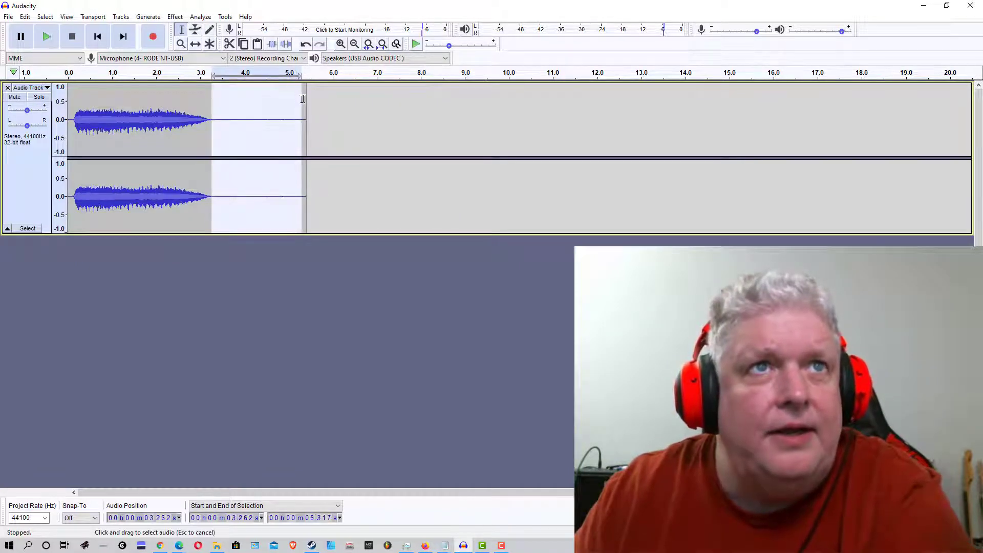
pyautogui.press('Delete')
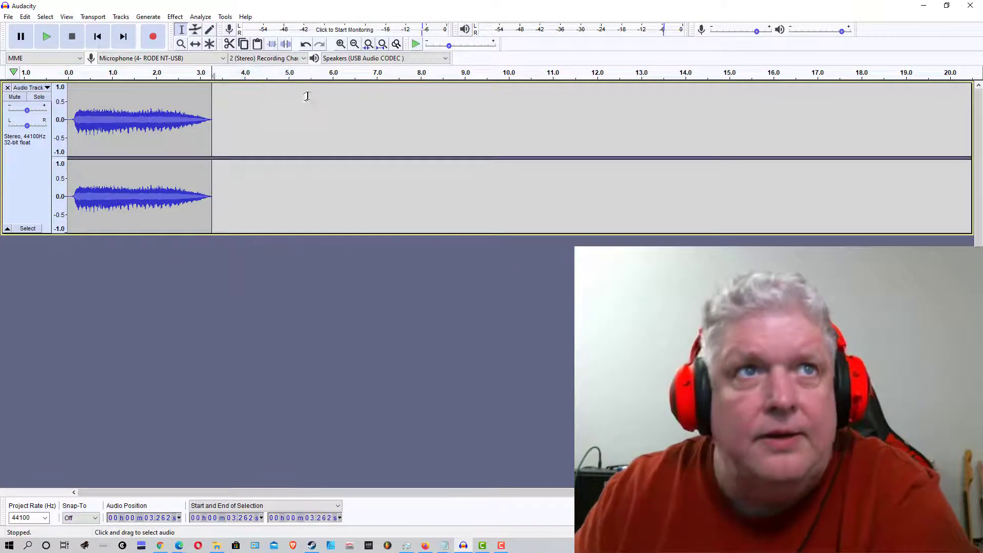
pyautogui.click(213, 93)
pyautogui.moveTo(213, 92); pyautogui.dragTo(37, 97)
# Paulstretch the 3.3-second recording at factor 10 into a 32.6-second drone and audition it.
pyautogui.click(176, 17)
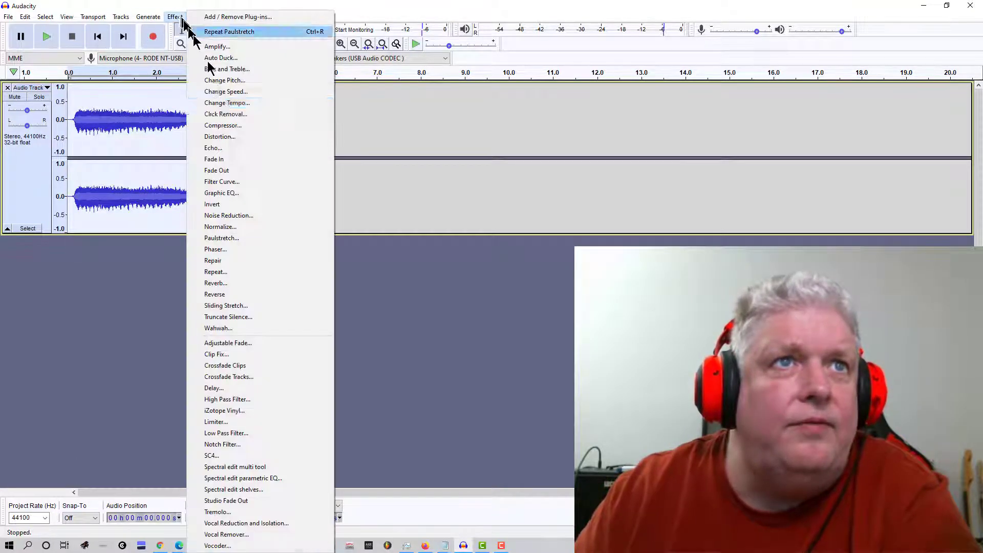
pyautogui.click(254, 239)
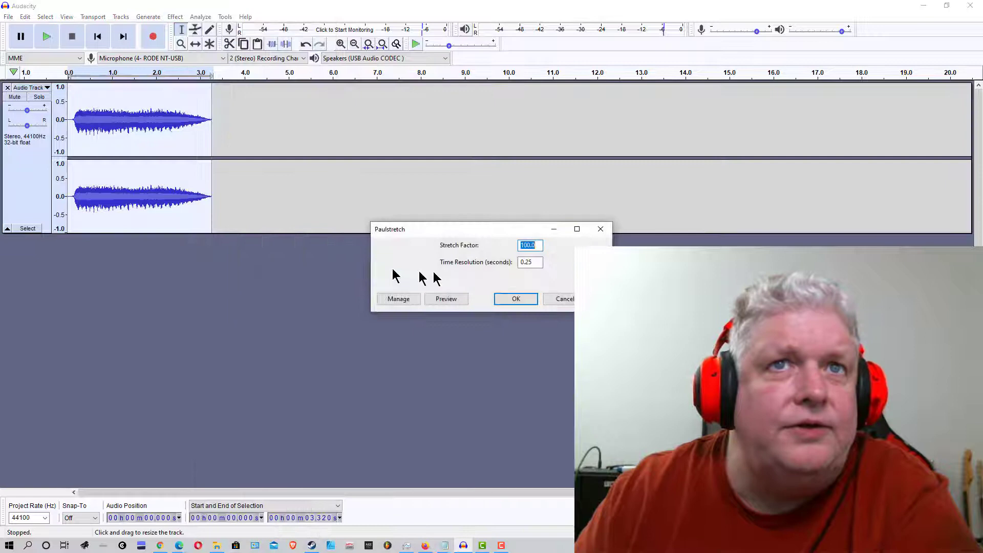
pyautogui.write('10')
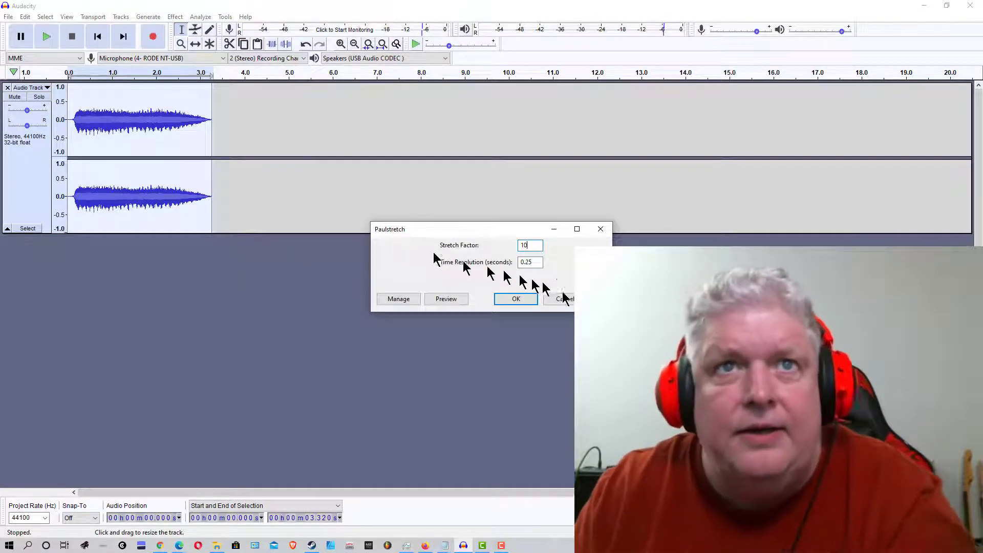
pyautogui.click(514, 301)
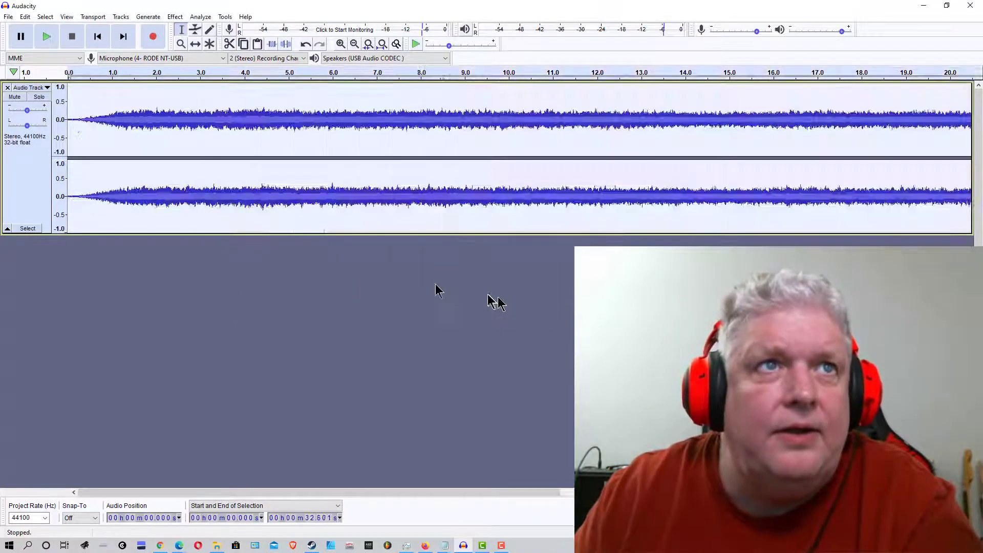
pyautogui.click(46, 43)
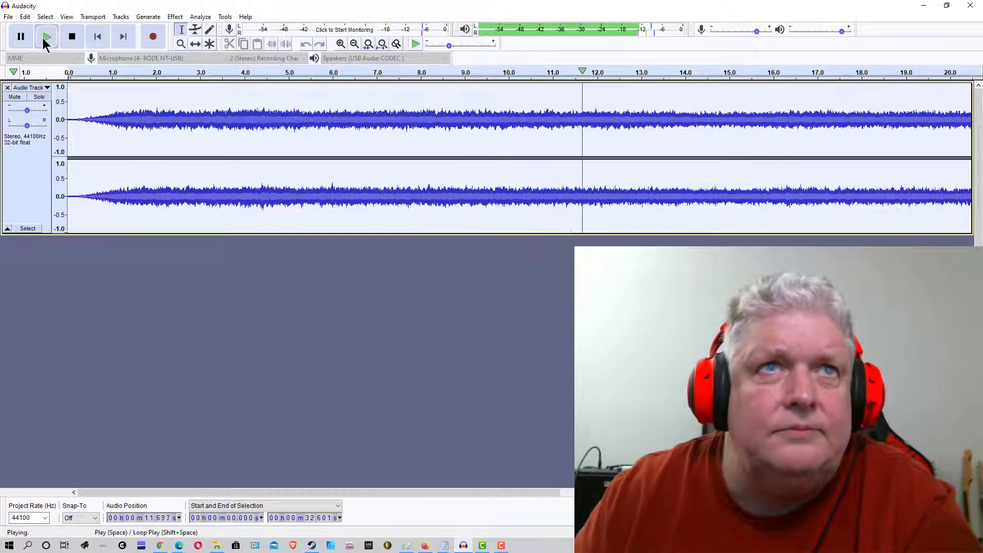
pyautogui.click(72, 41)
# Undo the 10× stretch and listen to the original short recording twice.
pyautogui.click(25, 16)
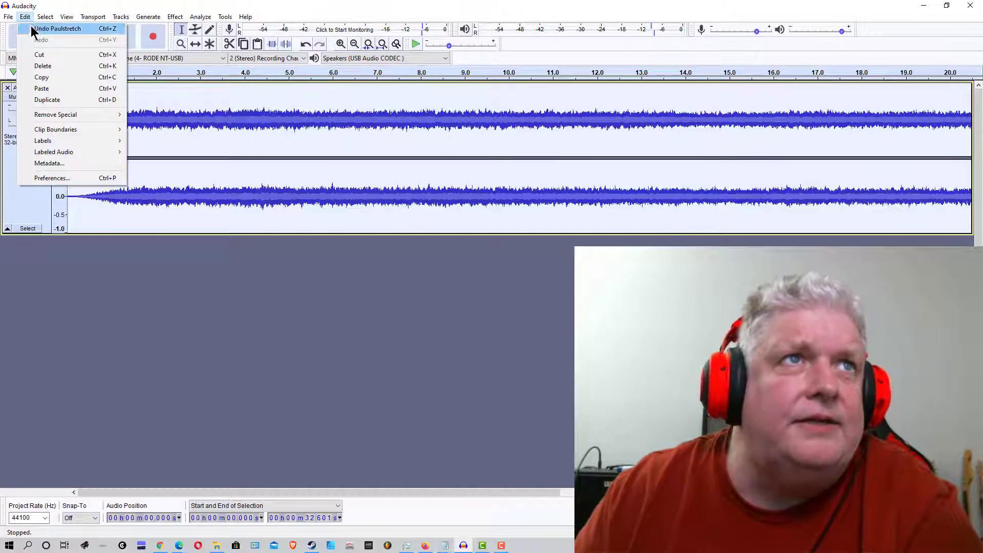
pyautogui.click(32, 30)
pyautogui.click(43, 37)
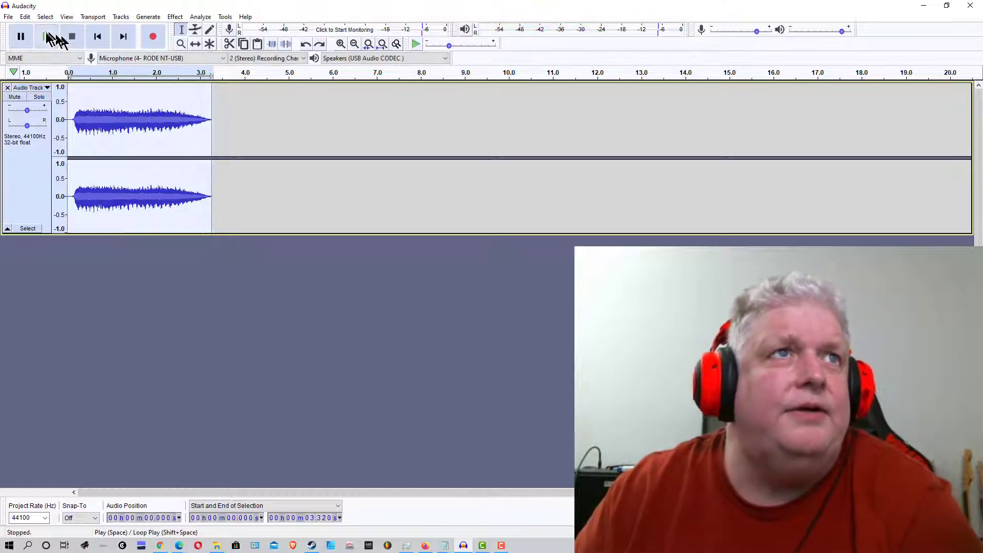
pyautogui.click(48, 37)
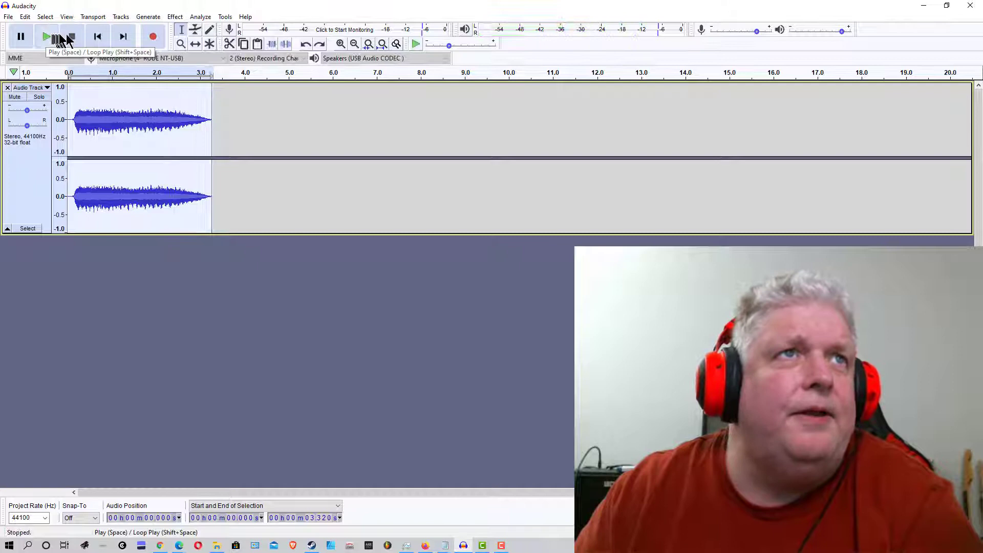
# Re-stretch it with a larger Paulstretch factor into a 5-minute-26-second drone and play it.
pyautogui.click(175, 16)
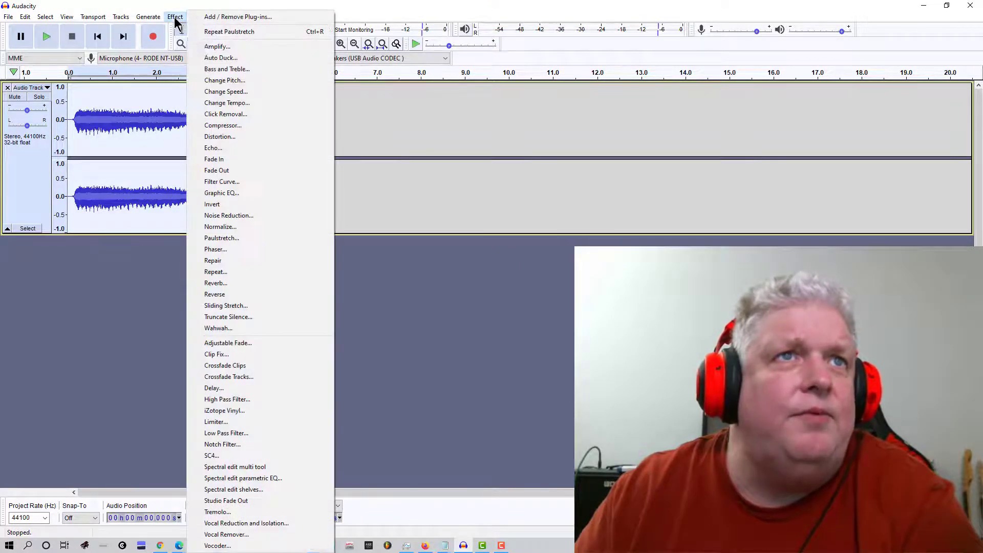
pyautogui.click(245, 238)
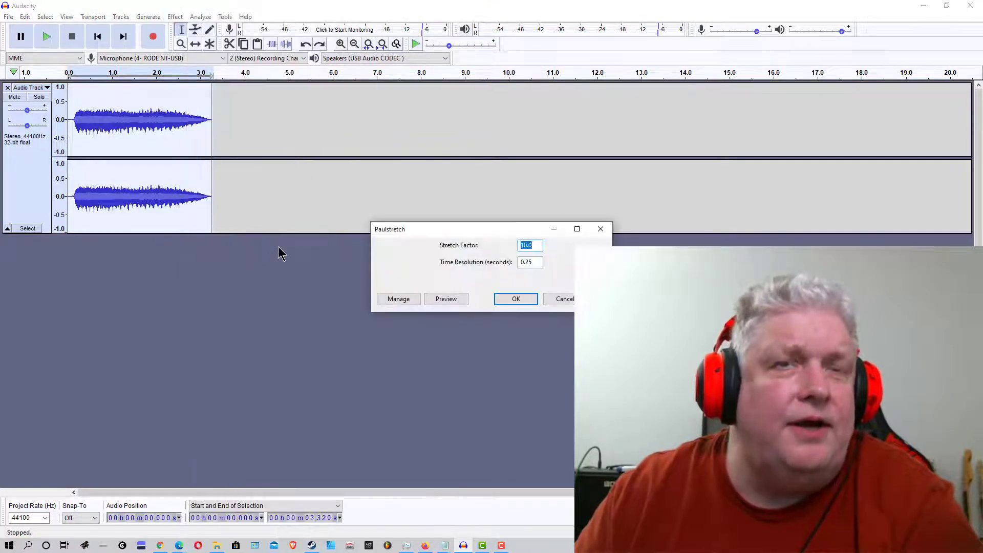
pyautogui.press('Return')
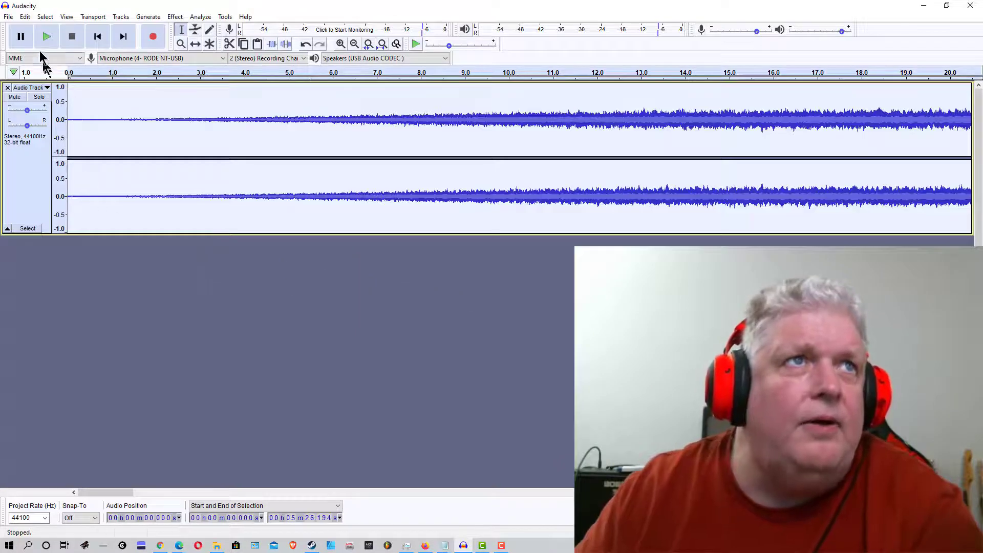
pyautogui.click(47, 37)
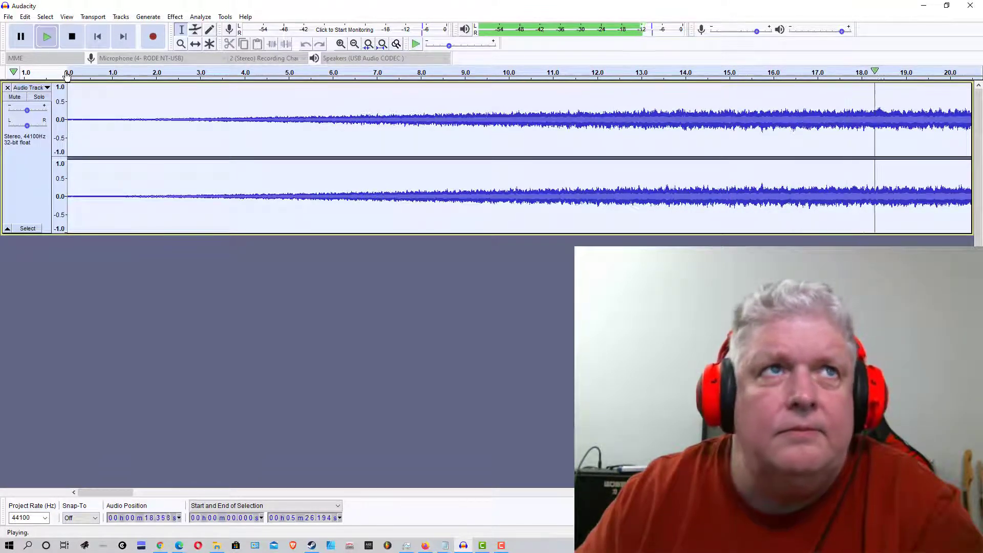
pyautogui.click(72, 37)
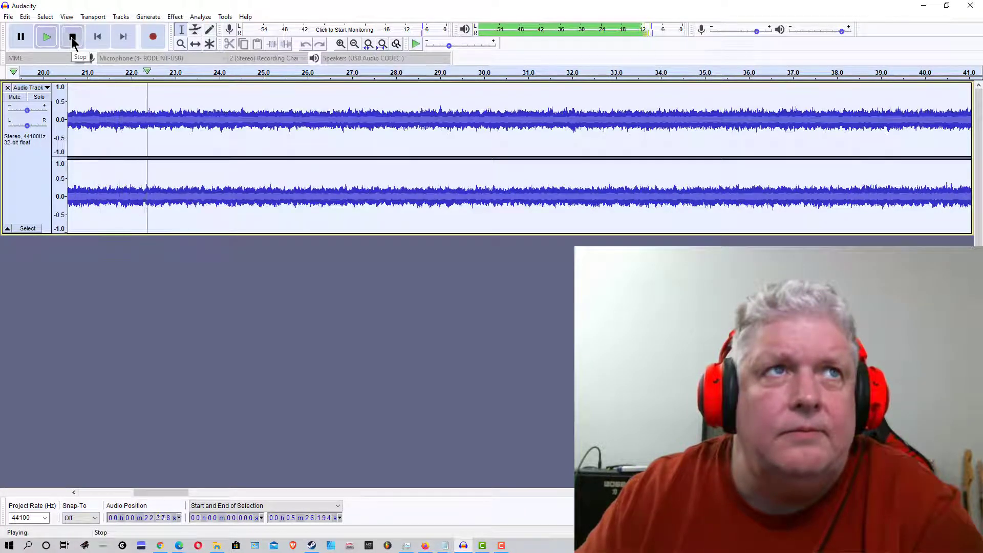